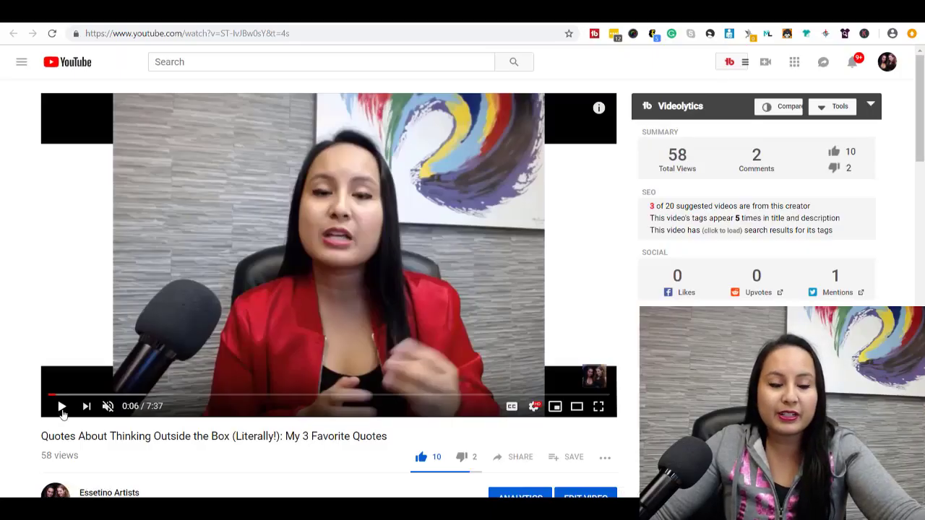
Play the quotes video, skipping ahead to about 0:28 and 1:23, and pause near the end at 6:56
left_click(61, 407)
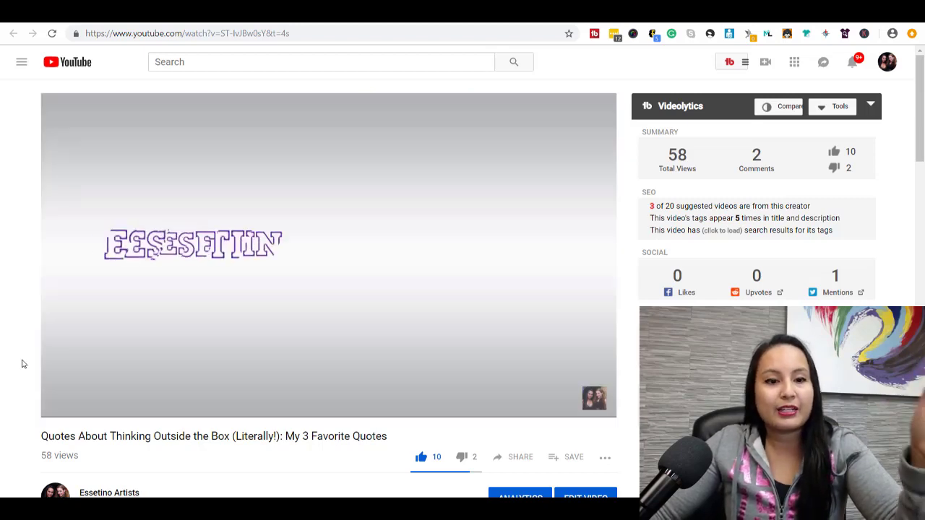
left_click(86, 396)
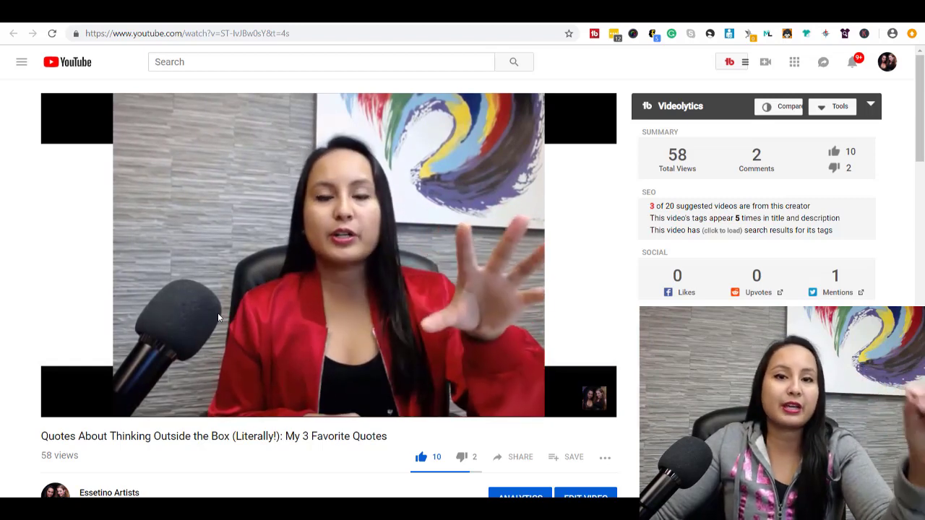
mouse_move(254, 352)
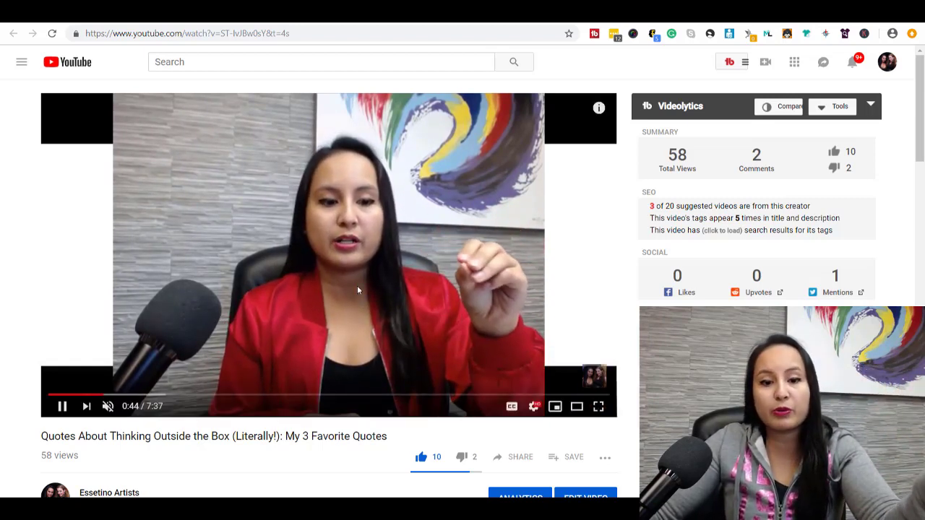
left_click(63, 407)
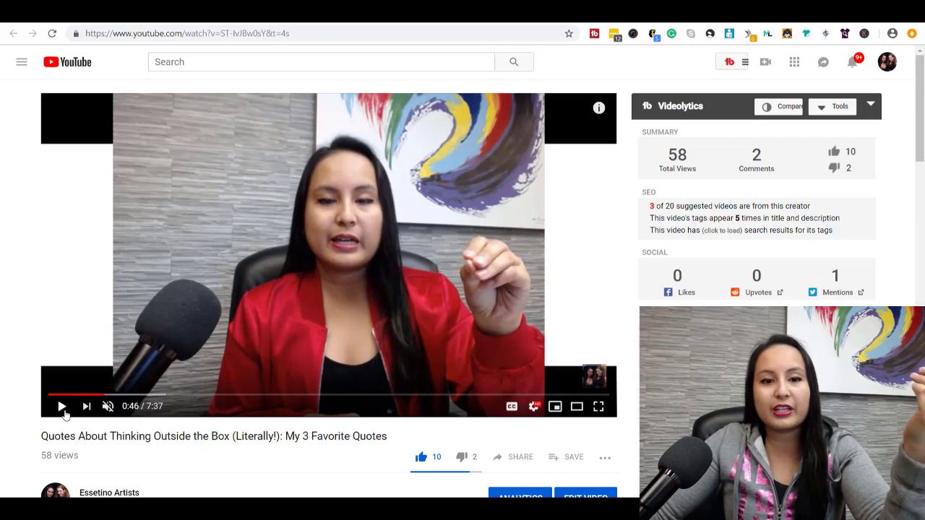
left_click(62, 407)
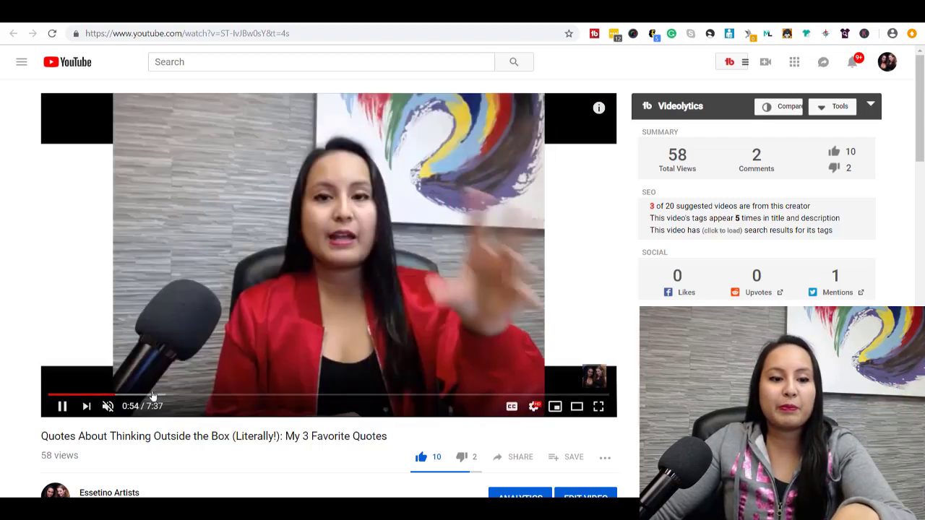
left_click(152, 395)
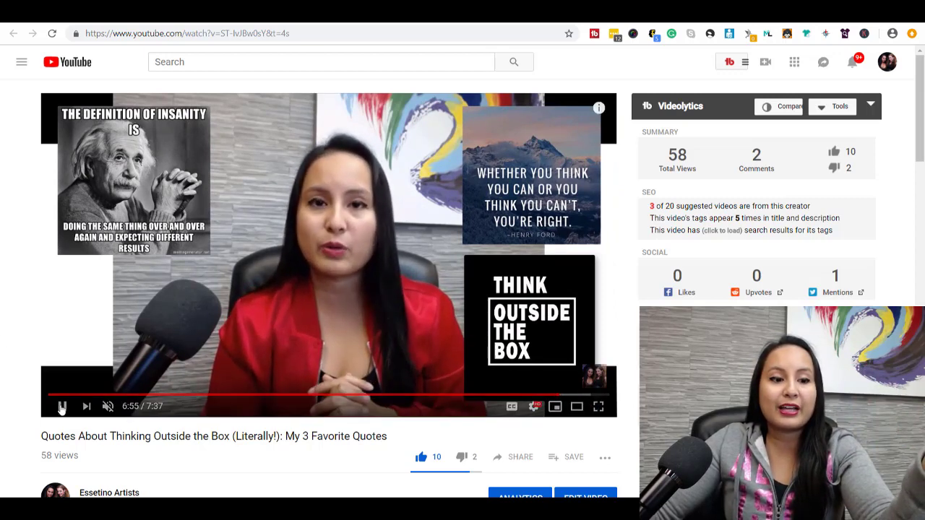
left_click(63, 407)
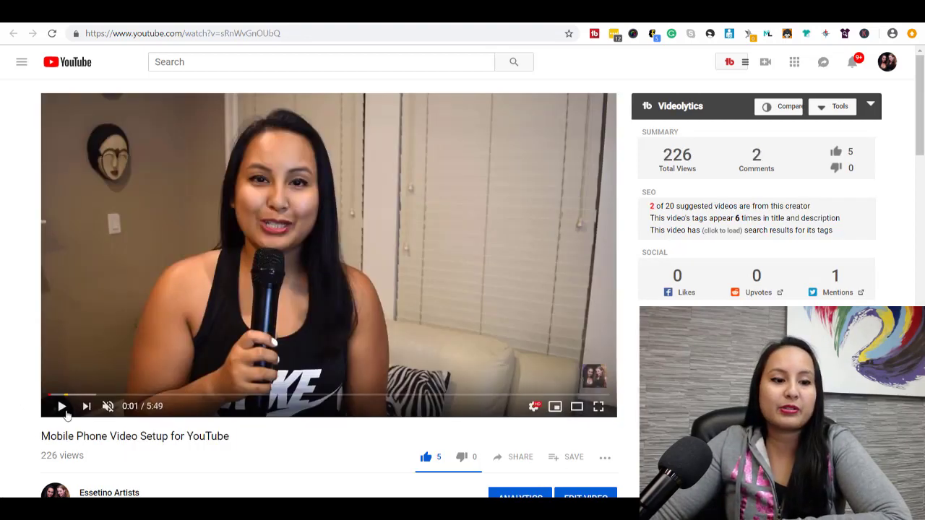
Play the mobile phone setup video, dismiss the Kumho Tire ad, skip to 0:30, and pause at 0:53
left_click(62, 407)
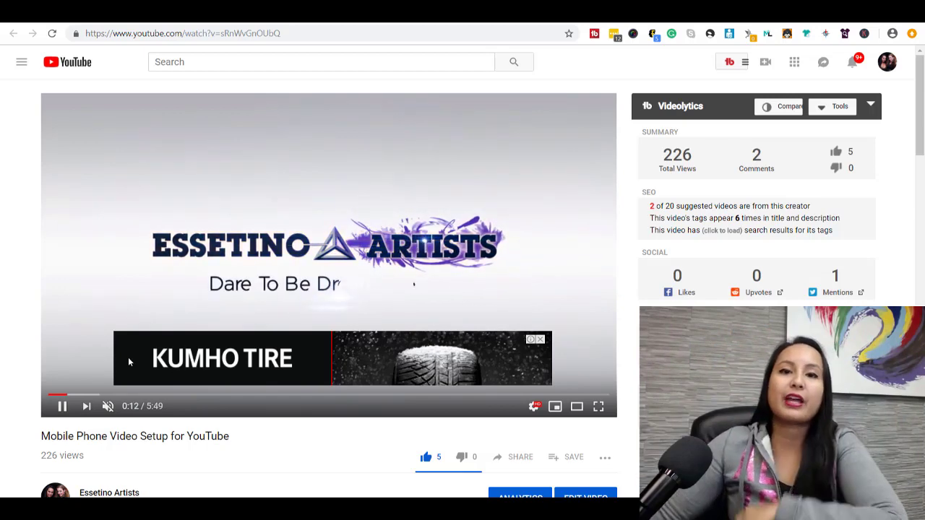
left_click(541, 340)
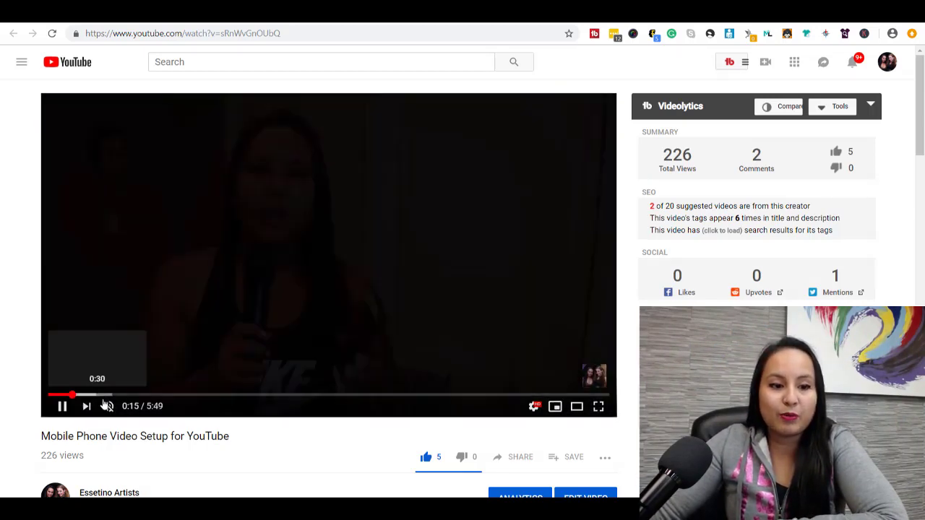
left_click(98, 396)
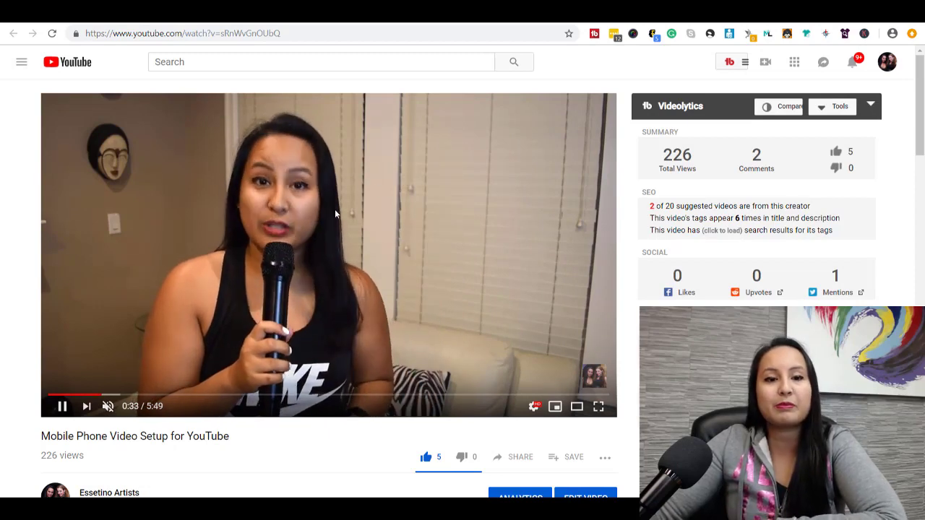
left_click(60, 407)
left_click(60, 407)
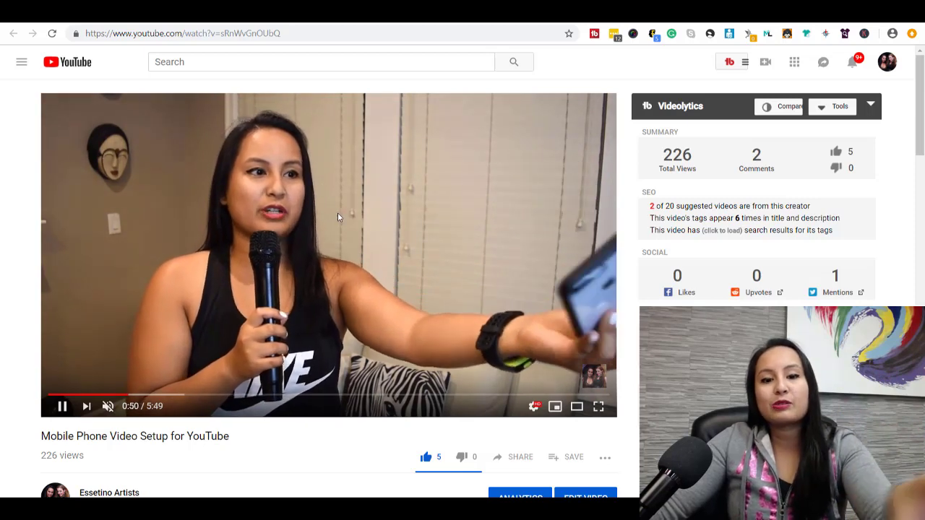
left_click(132, 335)
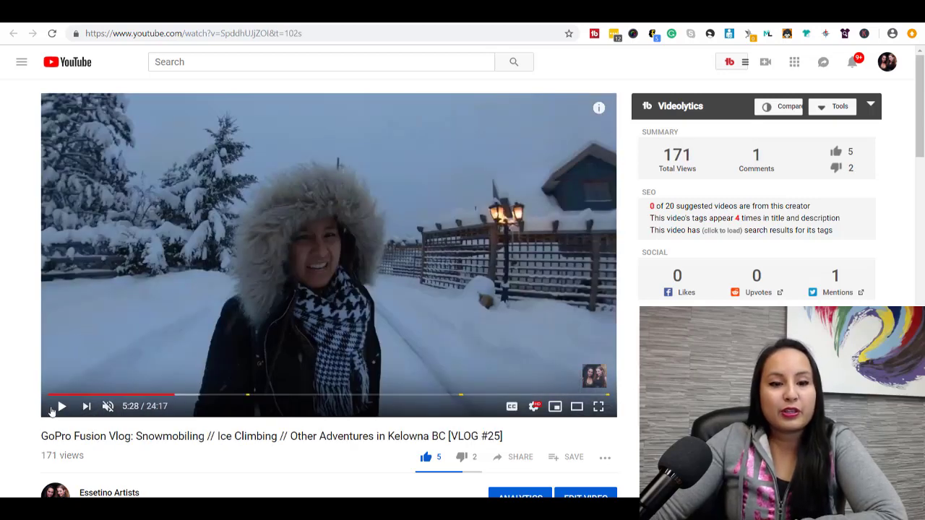
Play the snowmobiling vlog from 5:28, pause it at 5:32, then resume playback
left_click(55, 409)
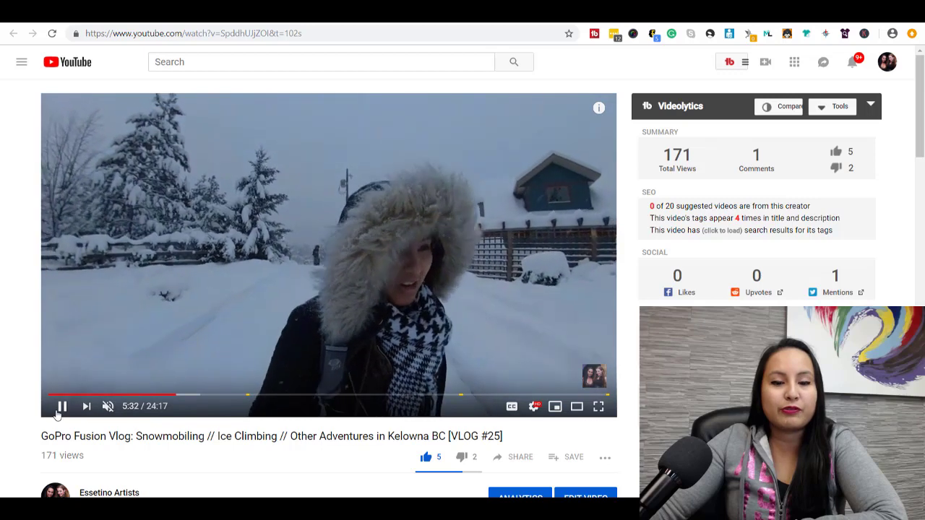
left_click(58, 409)
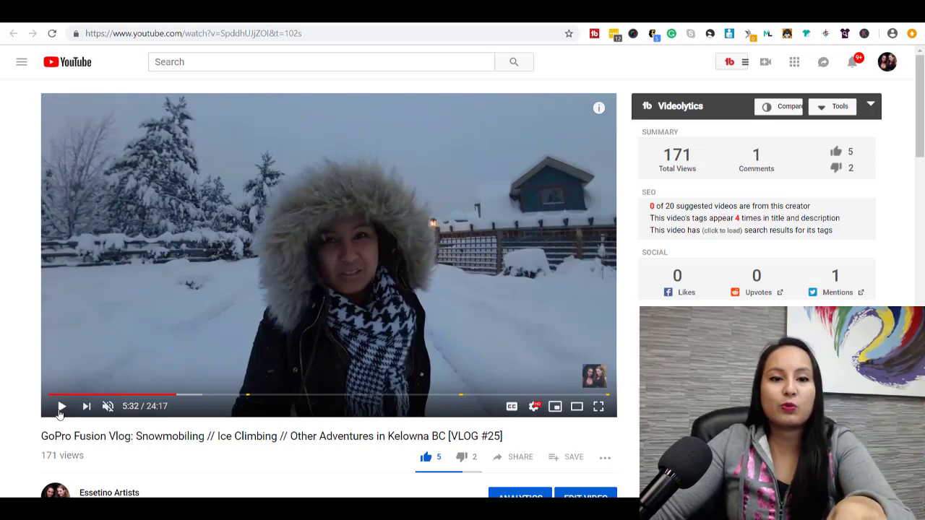
left_click(60, 408)
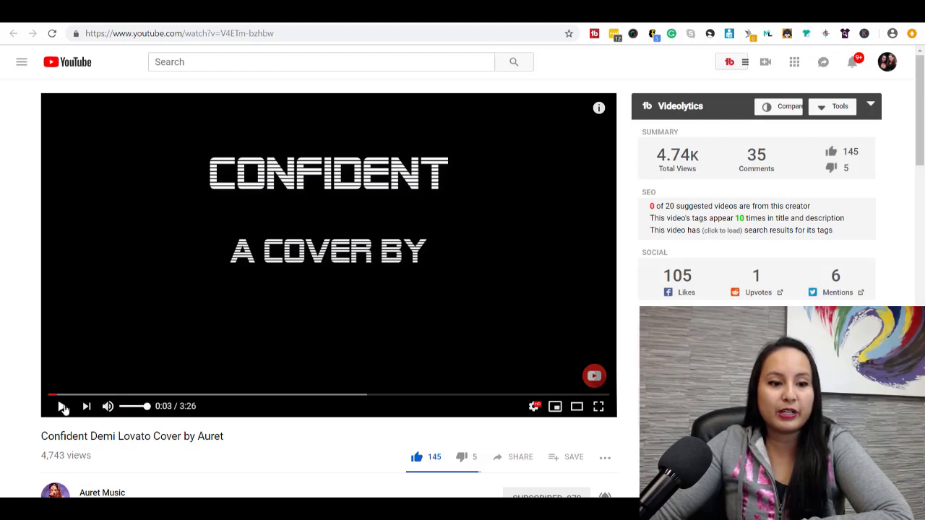
Play the Confident cover, adjust the volume, jump to about 0:42, and pause at 1:06
left_click(61, 407)
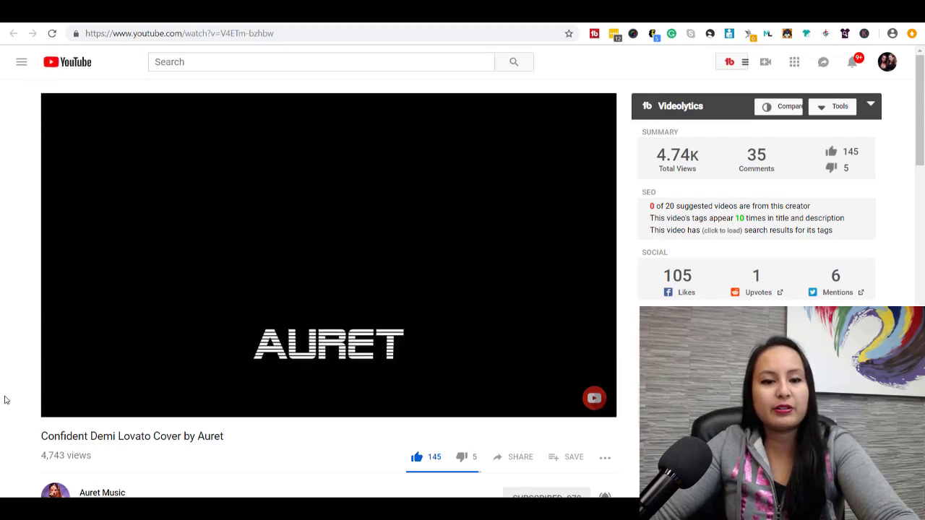
key("XF86AudioLowerVolume")
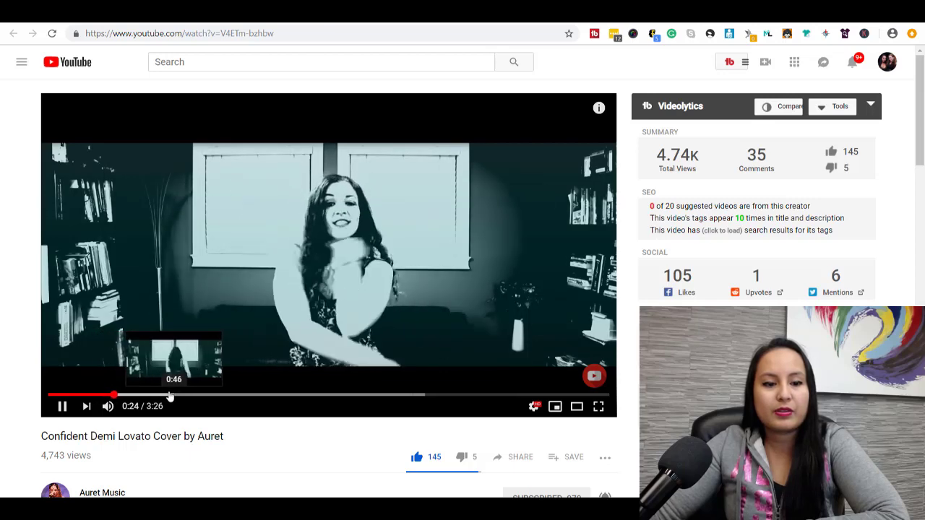
left_click(165, 396)
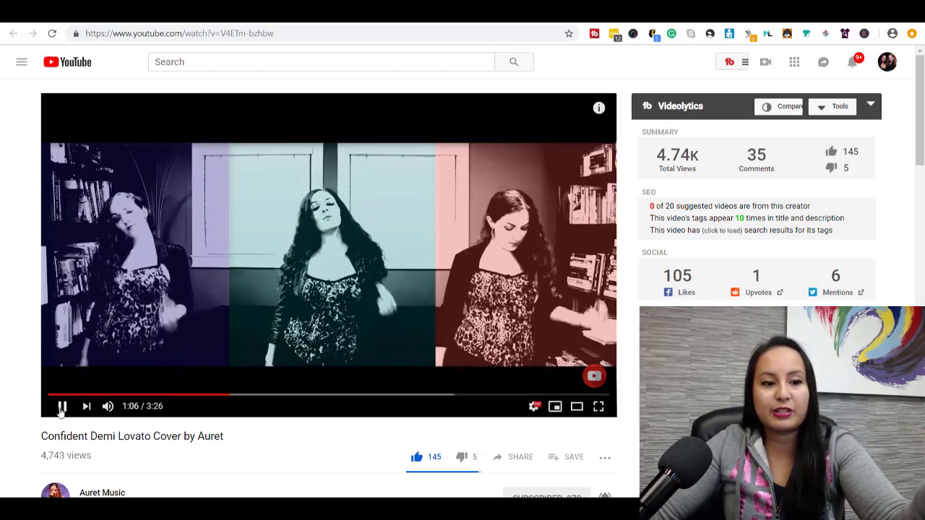
left_click(61, 408)
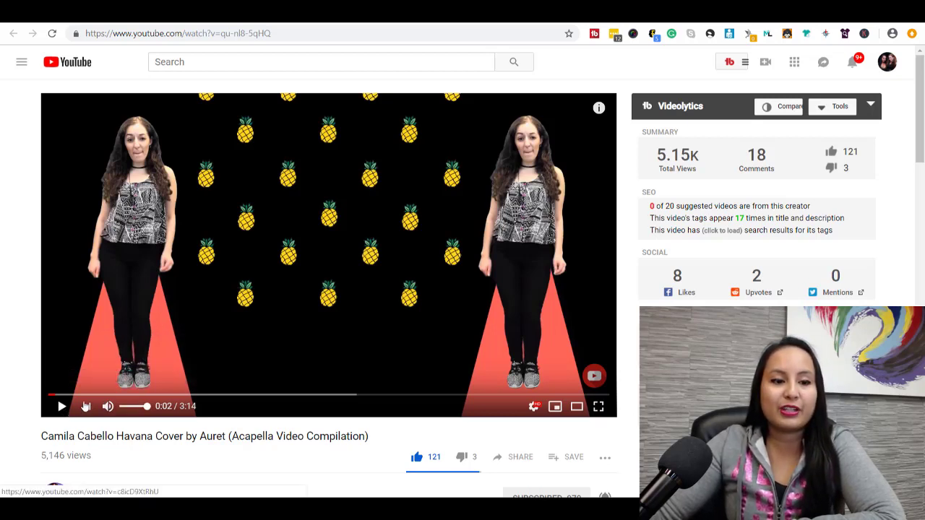
Start the Havana cover compilation, raise the system volume twice, then pause it
key("space")
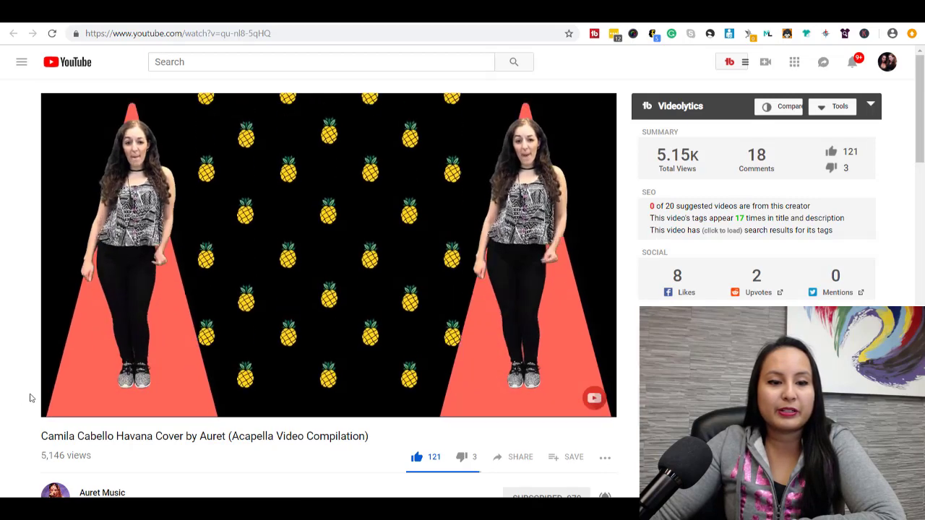
key("XF86AudioRaiseVolume")
key("XF86AudioRaiseVolume")
key("XF86AudioRaiseVolume")
key("XF86AudioRaiseVolume")
key("XF86AudioRaiseVolume")
key("XF86AudioRaiseVolume")
key("XF86AudioRaiseVolume")
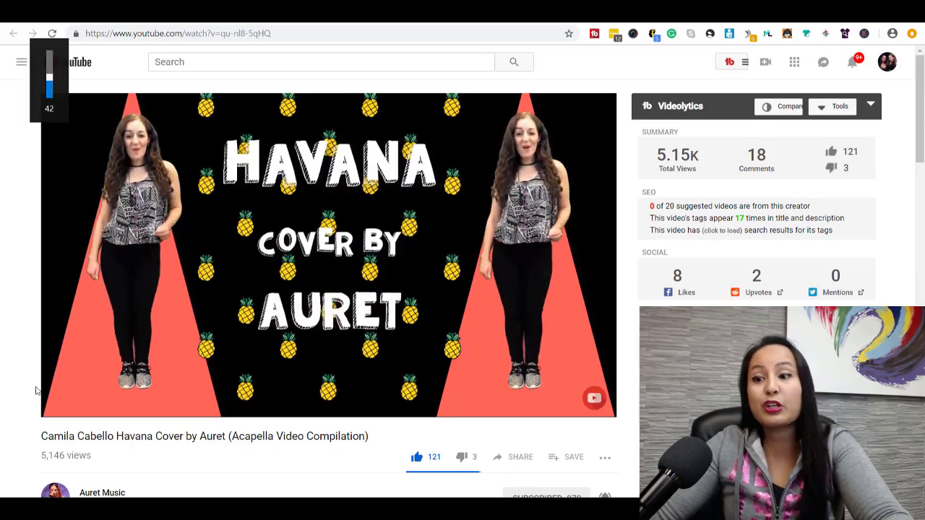
key("XF86AudioRaiseVolume")
key("XF86AudioRaiseVolume")
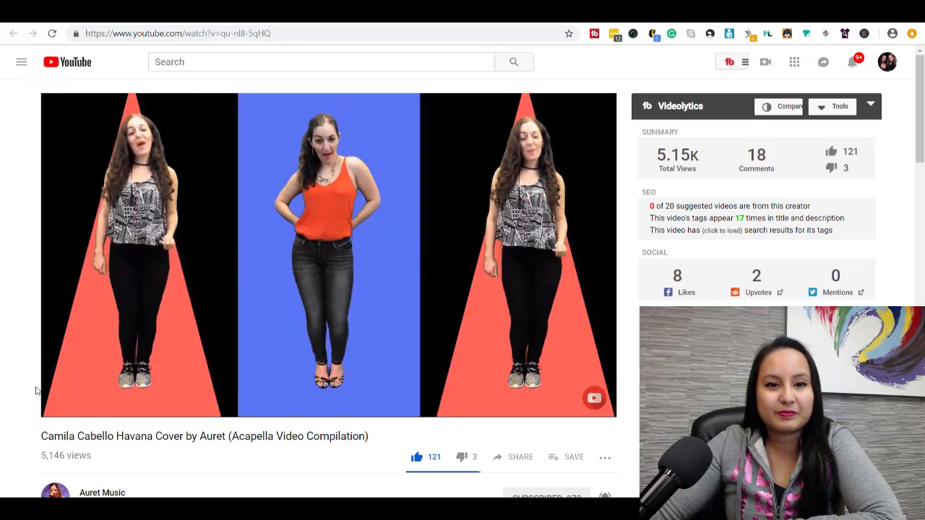
mouse_move(112, 381)
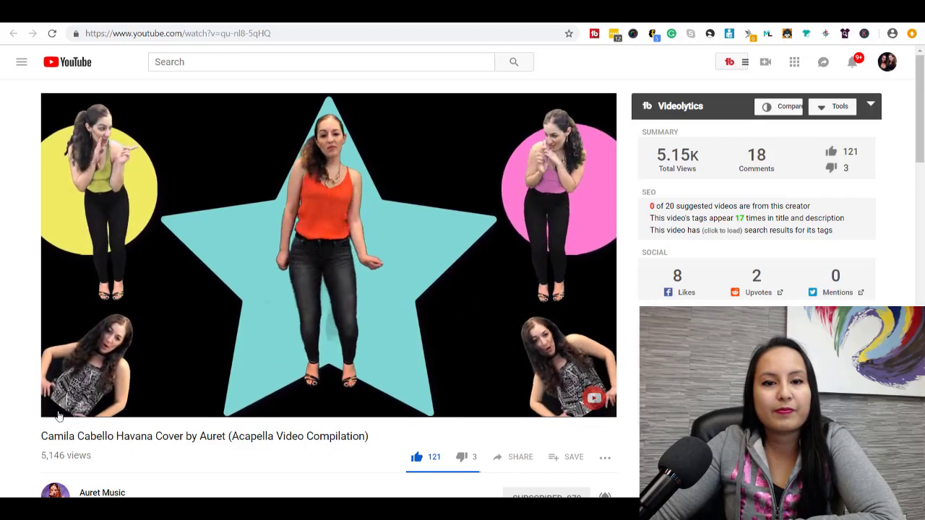
left_click(60, 416)
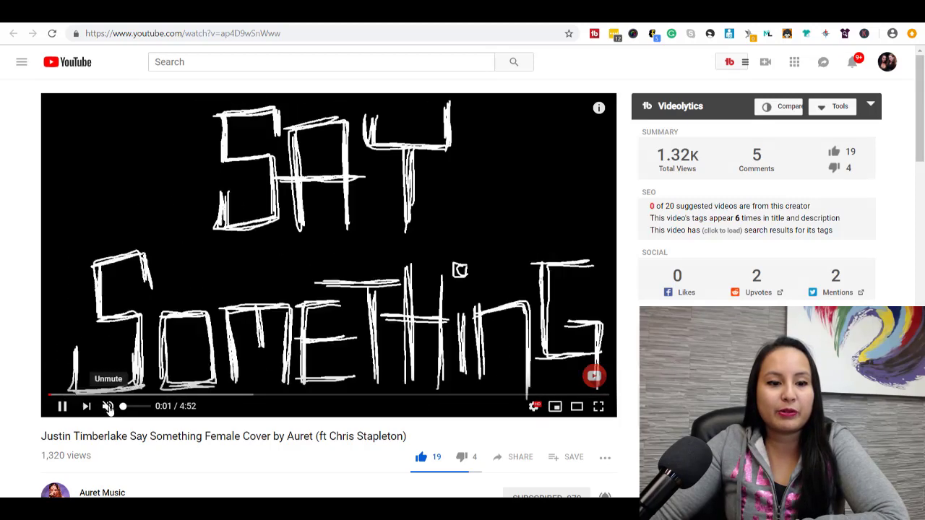
Unmute the Say Something cover, raise its volume, and pause it at 0:28
key("m")
key("XF86AudioRaiseVolume")
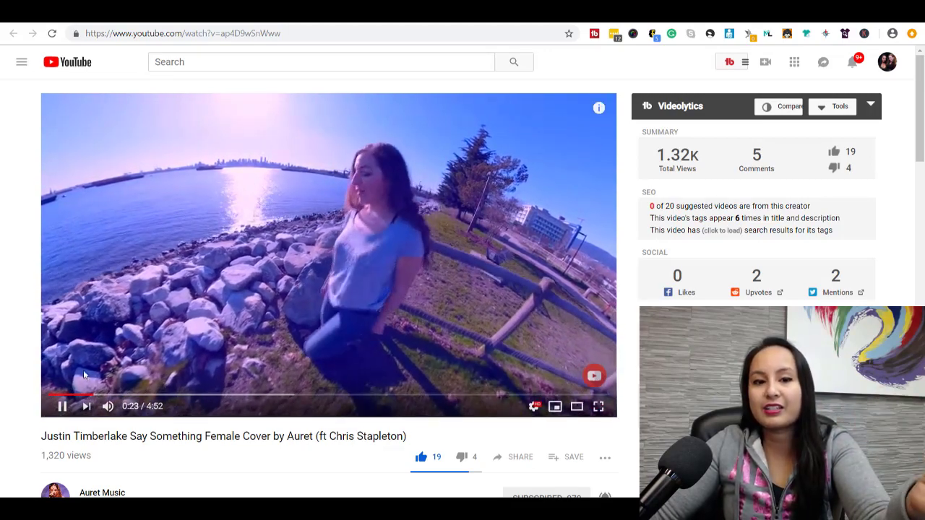
left_click(63, 407)
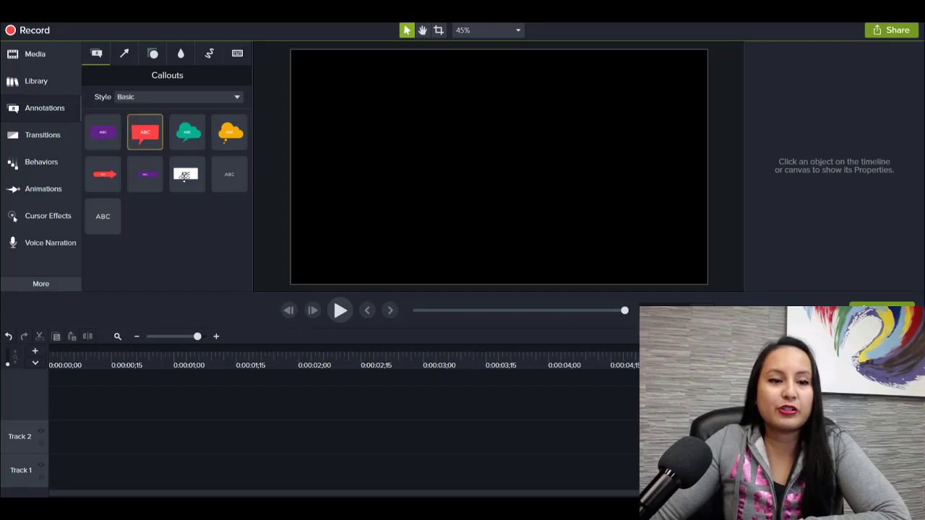
Set the callout Style filter to All and scroll through the callouts
left_click(193, 106)
left_click(181, 115)
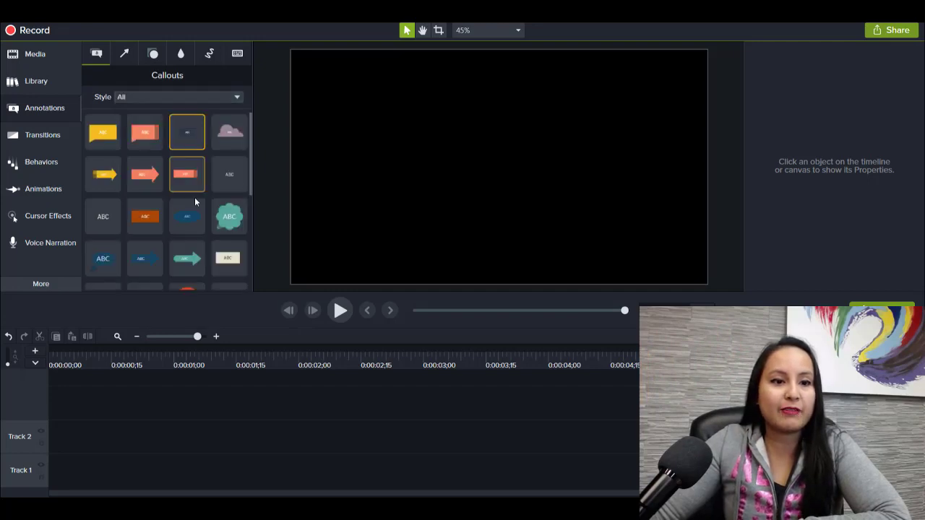
scroll(192, 195, "down", 3)
scroll(193, 195, "down", 2)
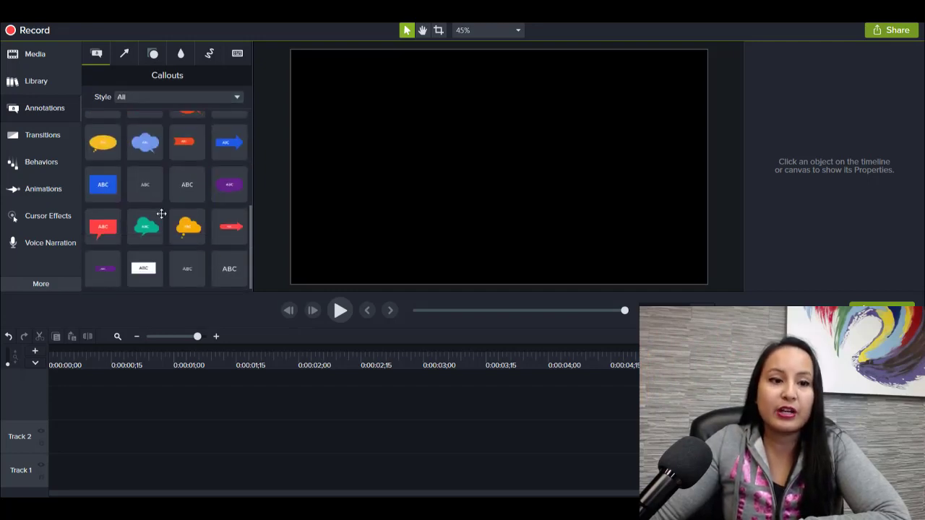
scroll(145, 232, "up", 3)
scroll(144, 234, "up", 2)
Browse the Arrows & Lines and Shapes annotations, ending on Blur & Highlight
left_click(134, 54)
scroll(123, 186, "down", 3)
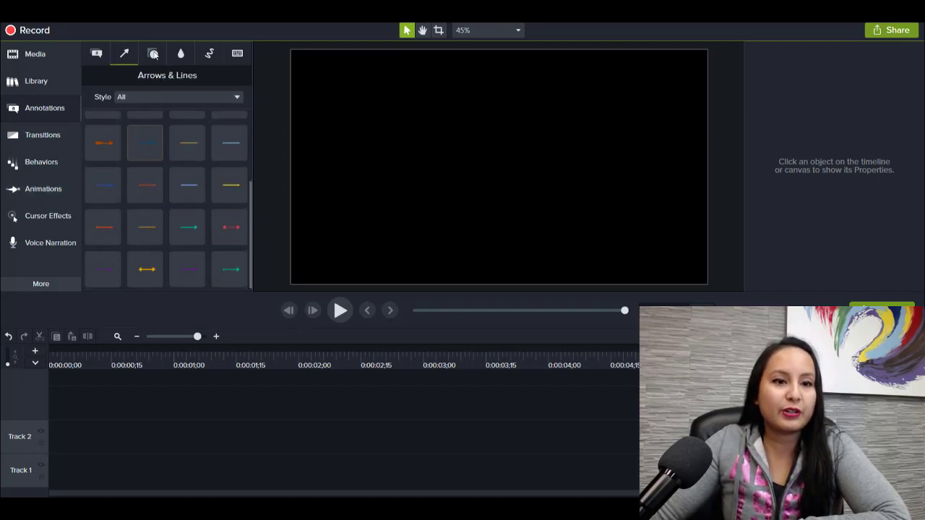
left_click(153, 53)
scroll(164, 141, "down", 2)
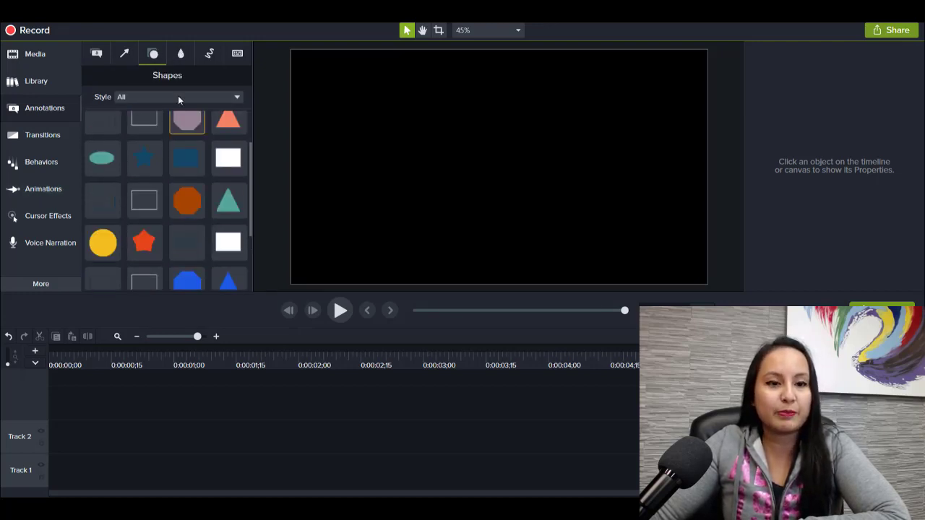
left_click(181, 54)
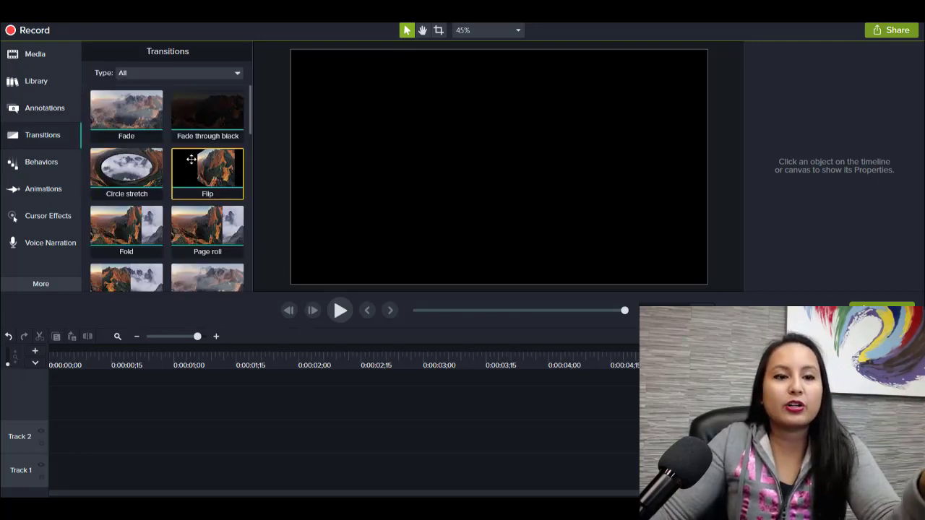
Scroll through all the transition thumbnails, then switch to the Behaviors library
scroll(141, 176, "down", 1)
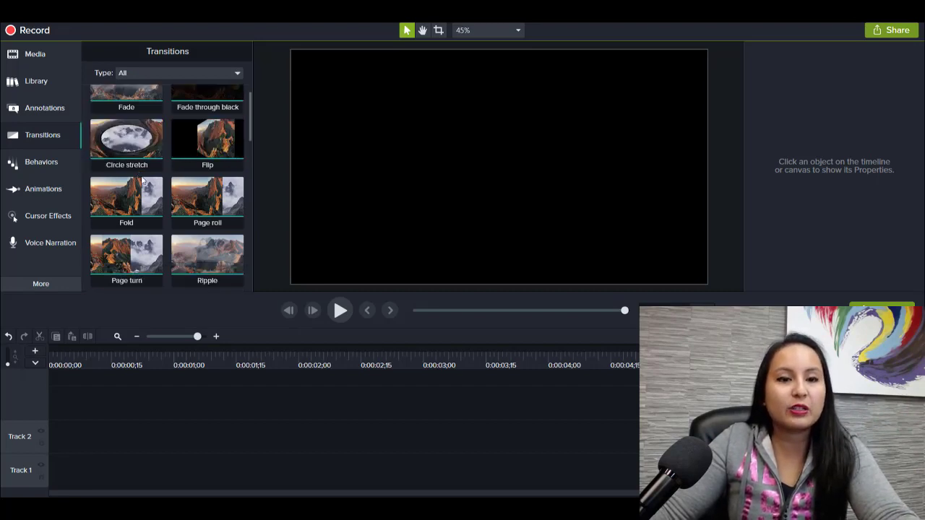
scroll(141, 180, "down", 12)
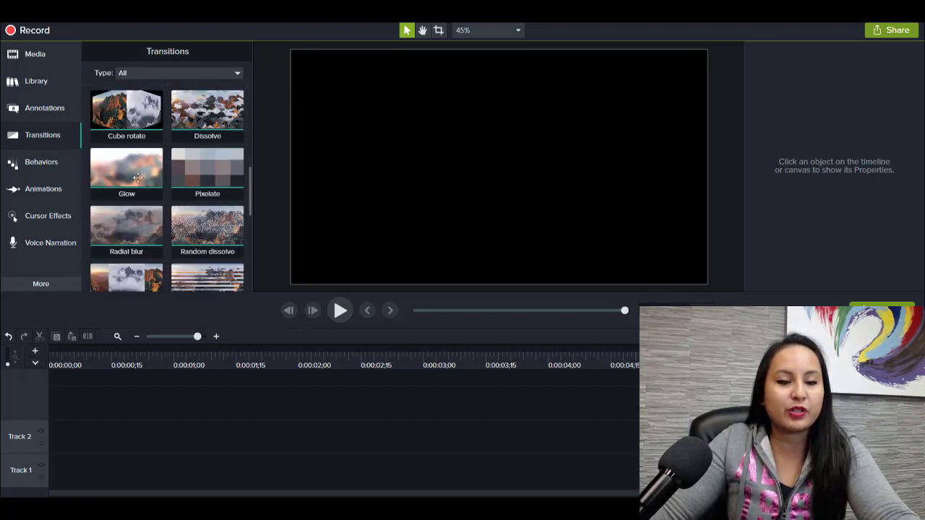
scroll(137, 178, "down", 2)
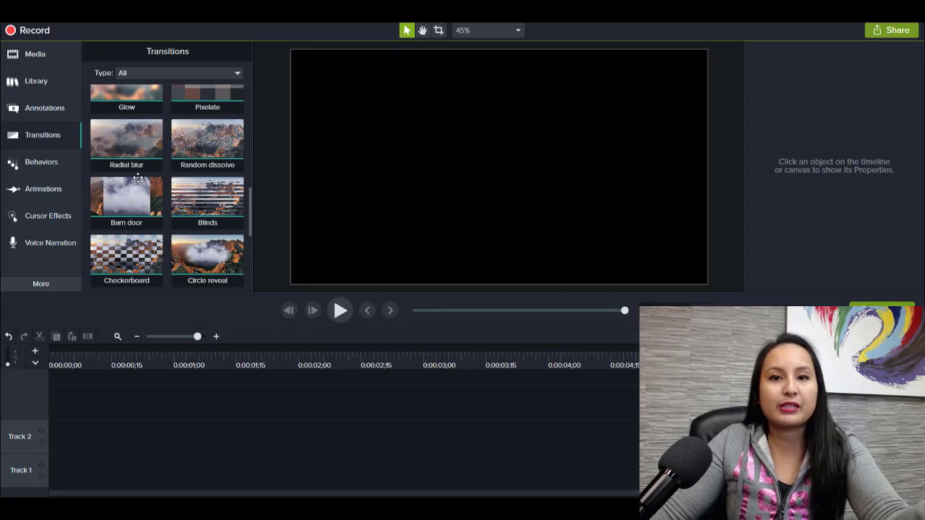
scroll(137, 178, "up", 6)
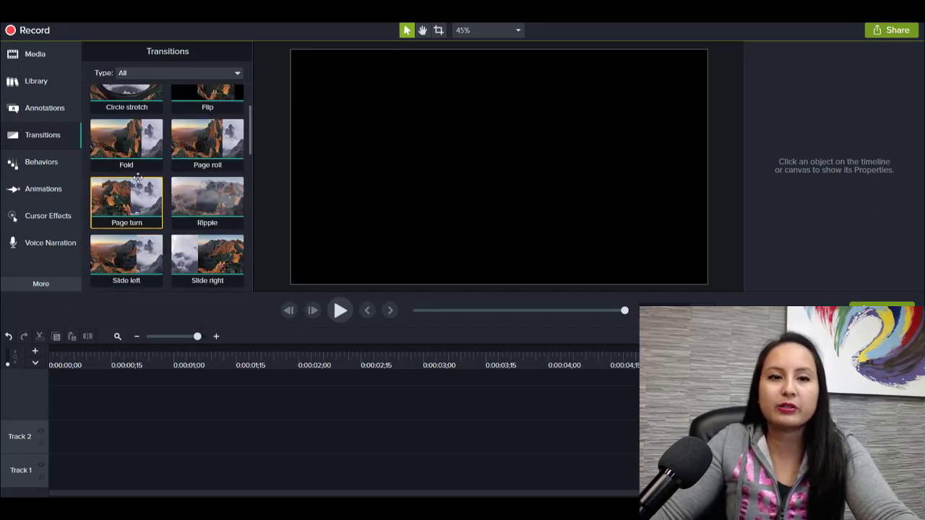
scroll(137, 177, "up", 3)
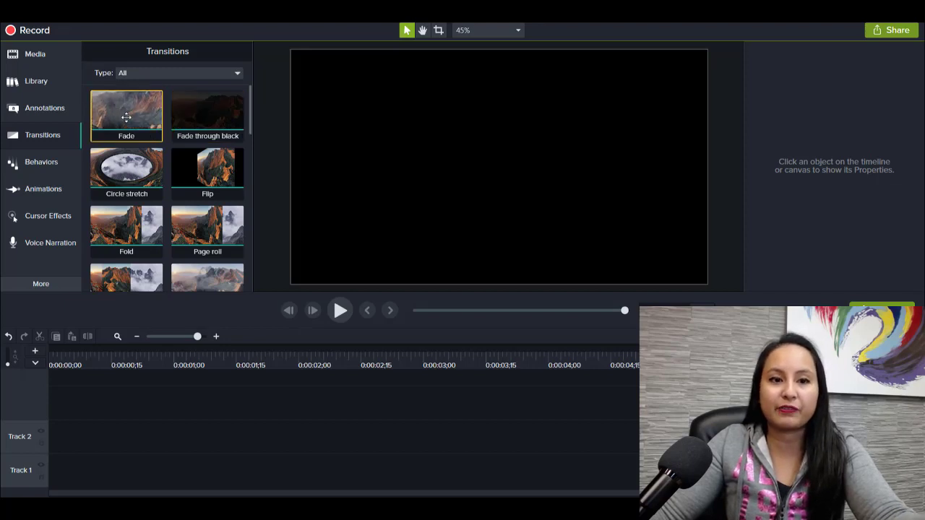
scroll(211, 122, "down", 3)
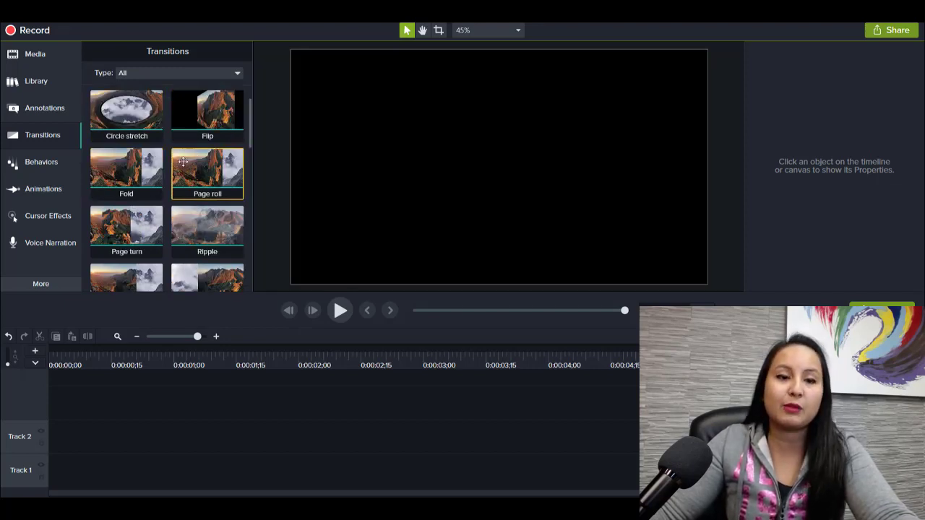
scroll(180, 164, "down", 1)
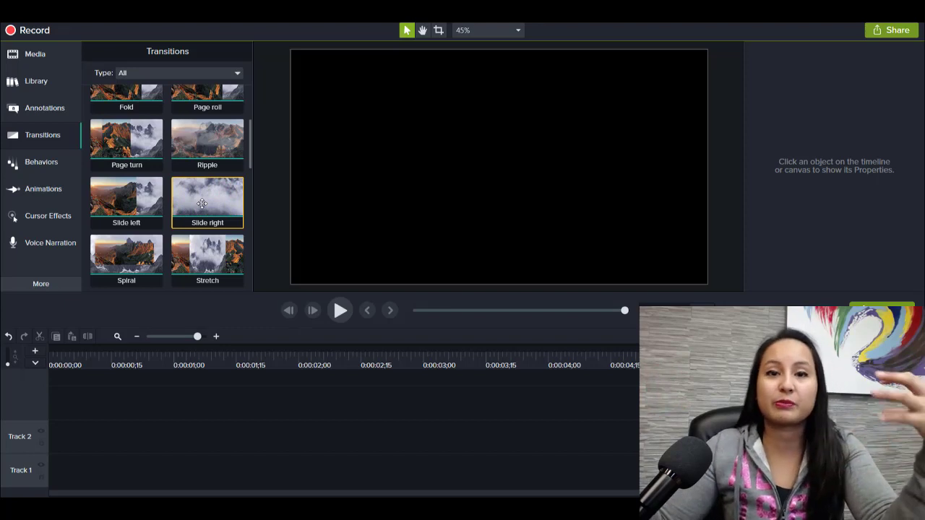
left_click(57, 168)
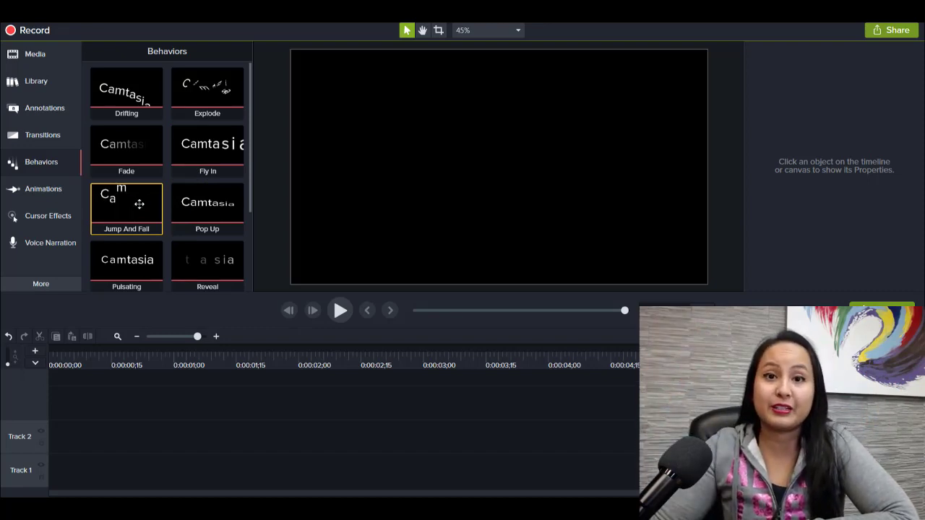
Preview the zoom-and-pan and animation presets like Tilt Left and Scale Up, then show Cursor Effects
key("a")
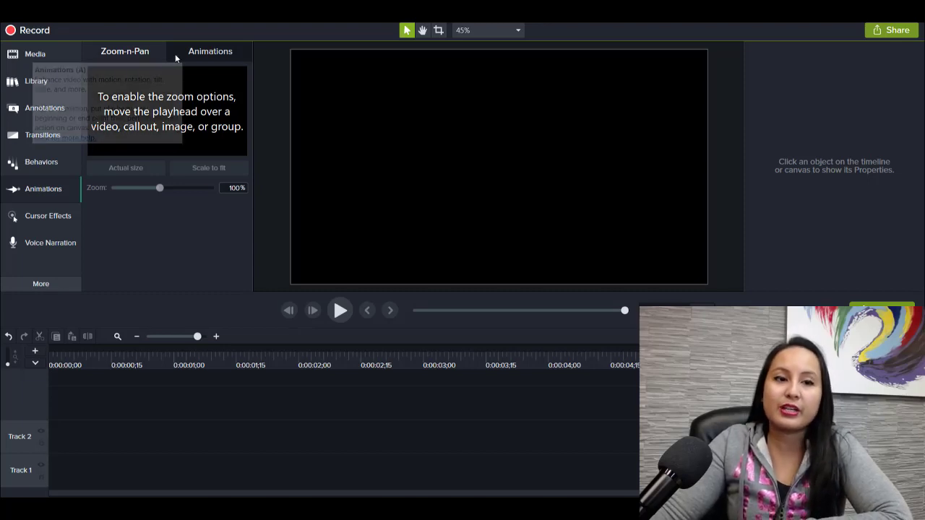
left_click(215, 51)
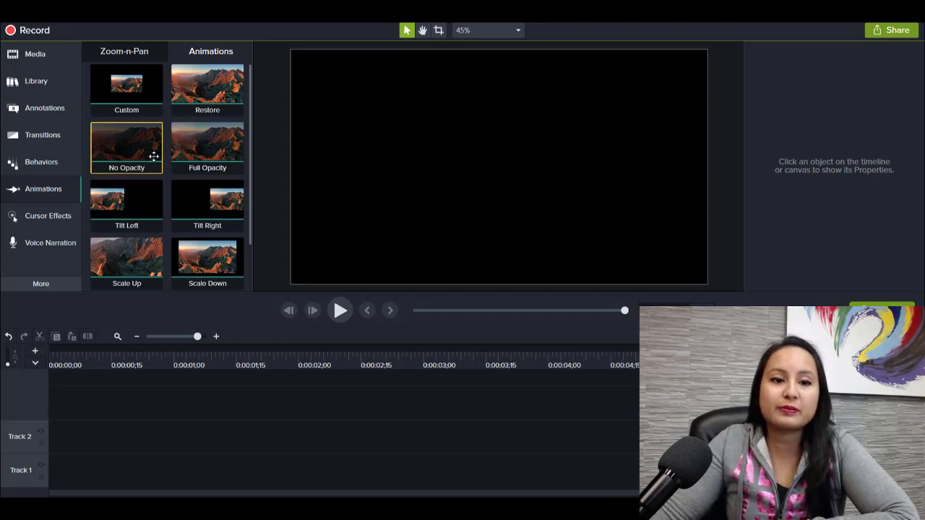
key("c")
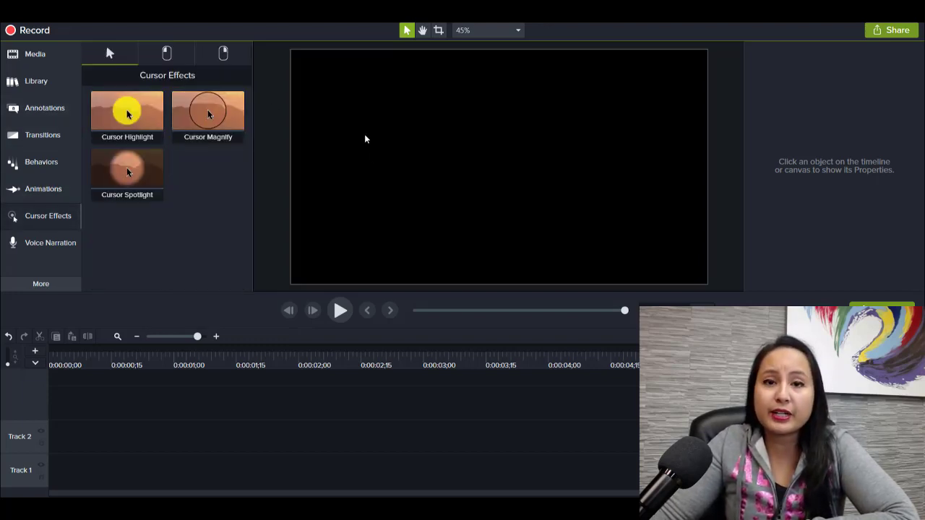